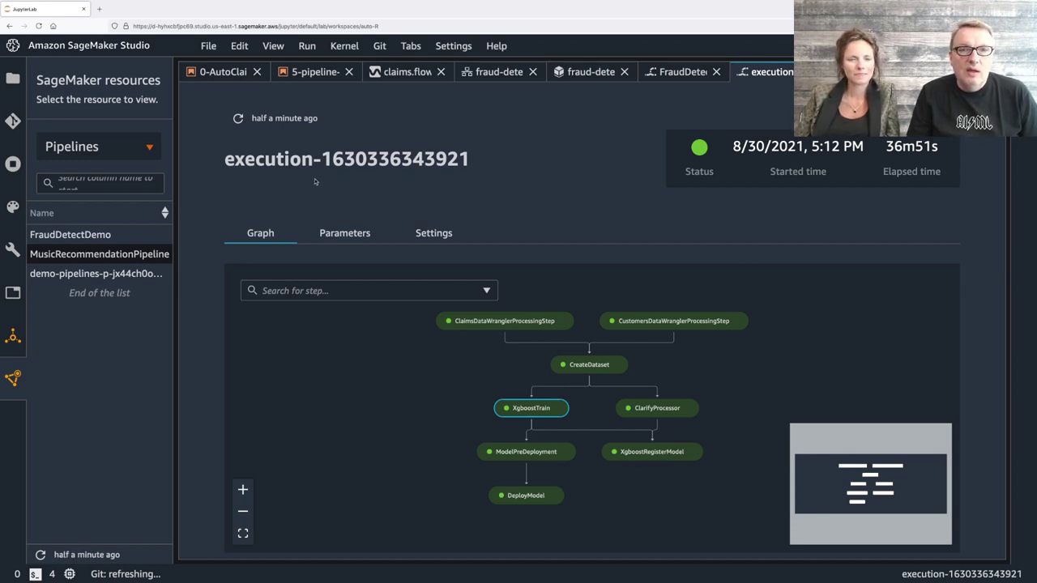
Step: Open version 3 of the fraud-detect-demo model group from the model registry
left_click(141, 147)
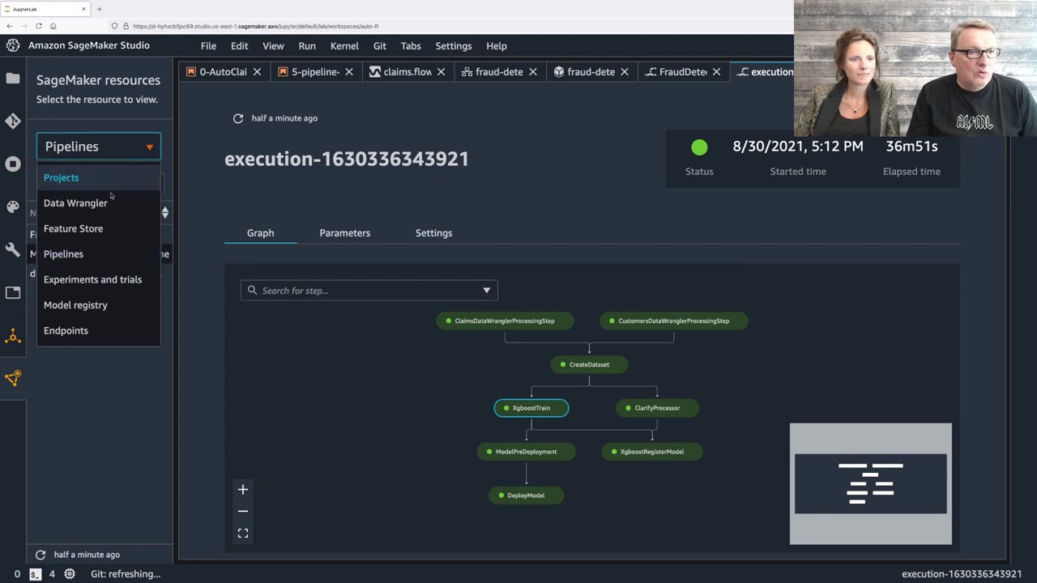
left_click(102, 306)
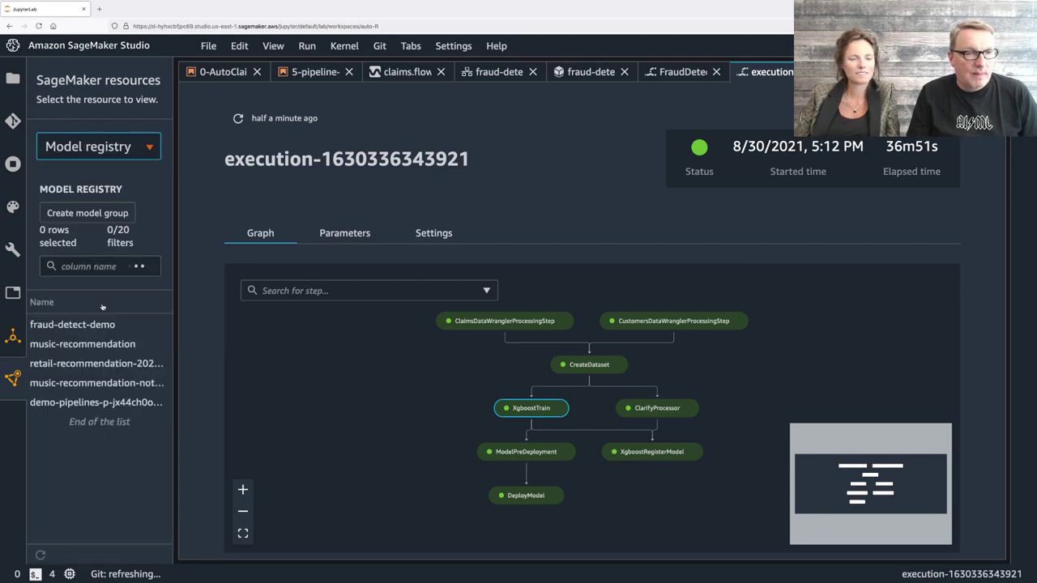
double_click(111, 324)
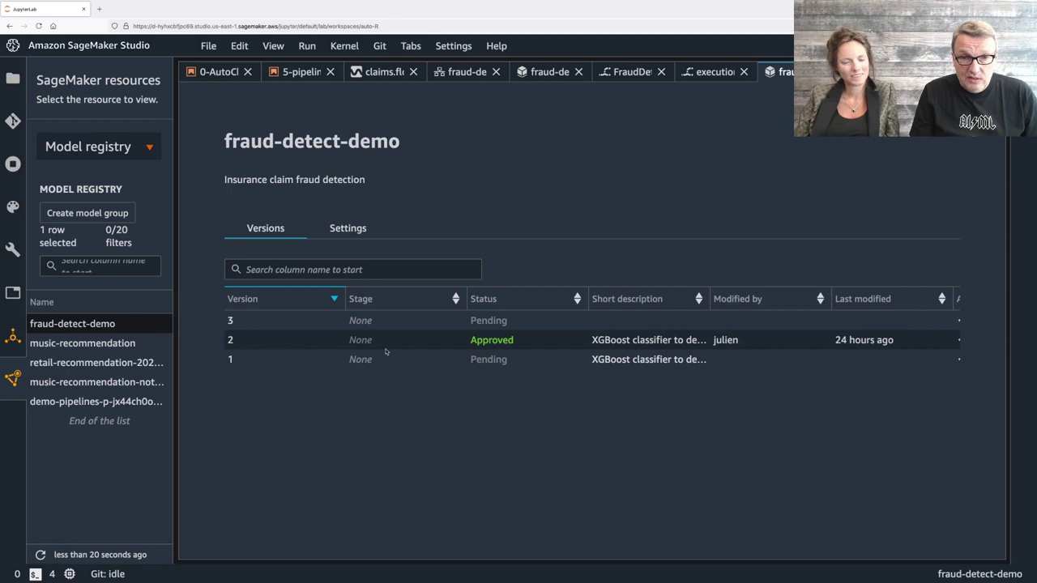
double_click(402, 320)
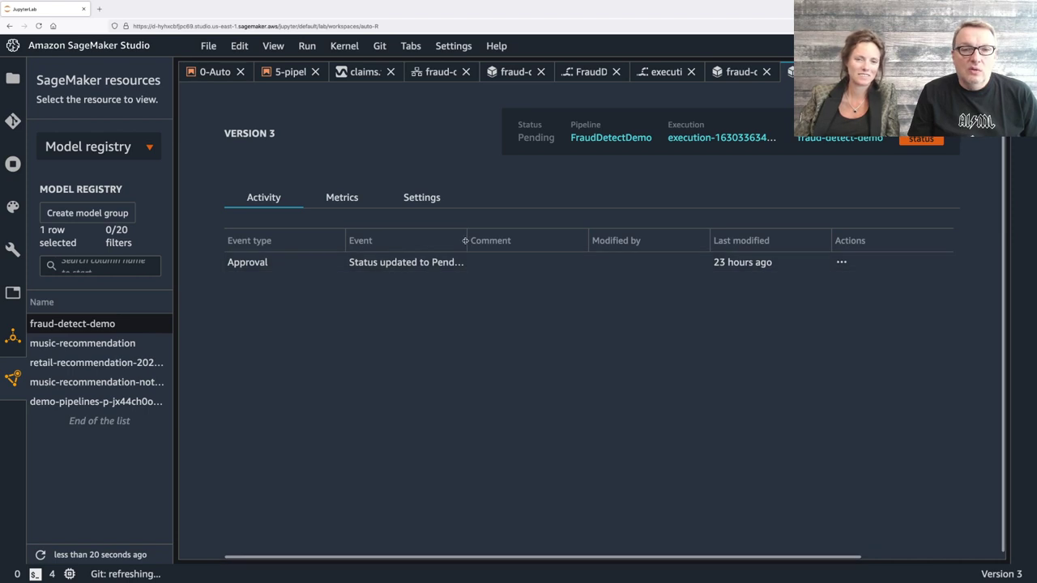
Step: Review version 3's activity with a widened Event column, its metrics and its settings, and return to the activity list
left_click_drag(465, 240, 580, 245)
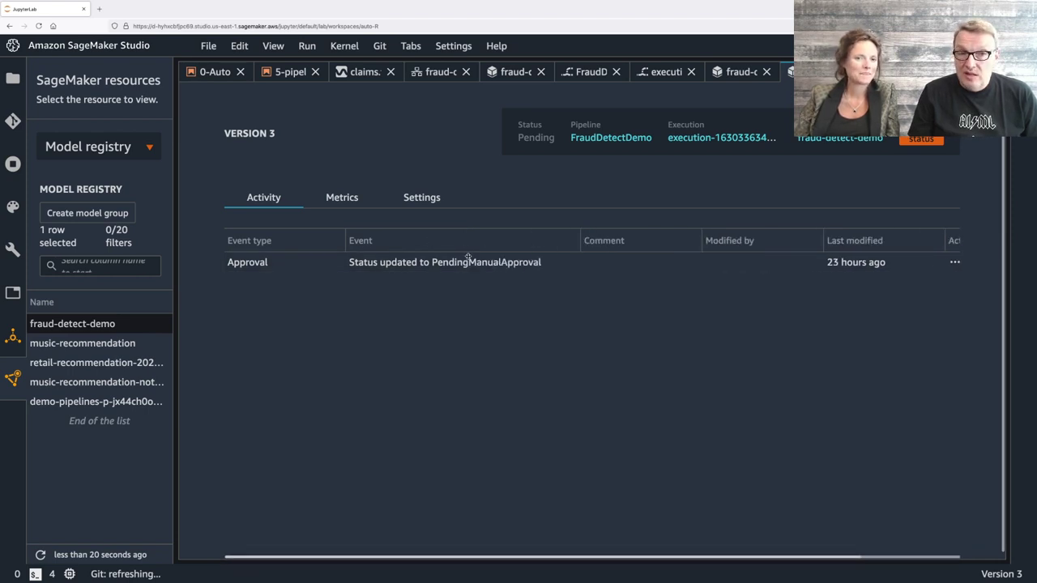
left_click(354, 198)
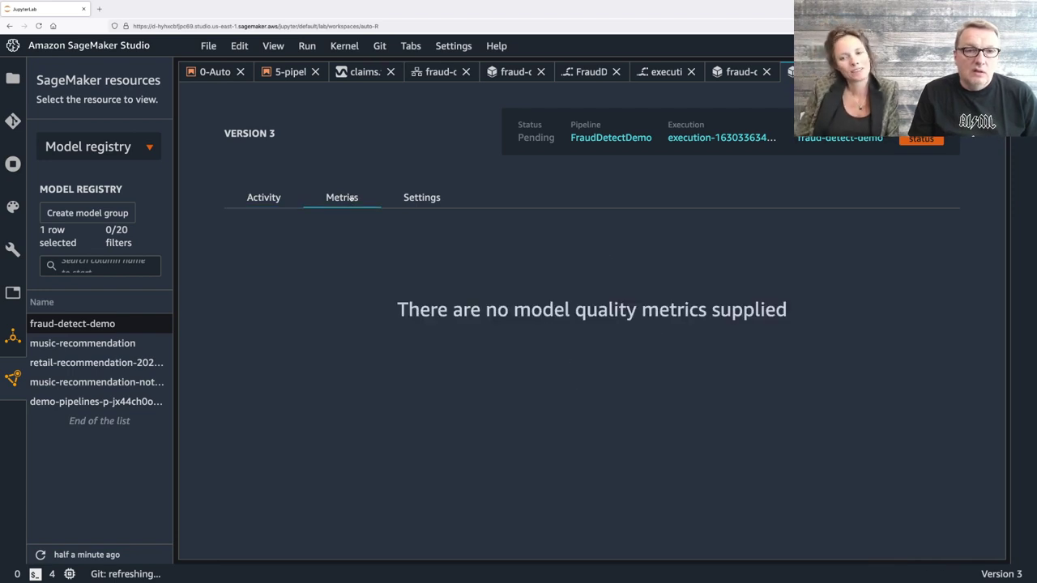
left_click(415, 200)
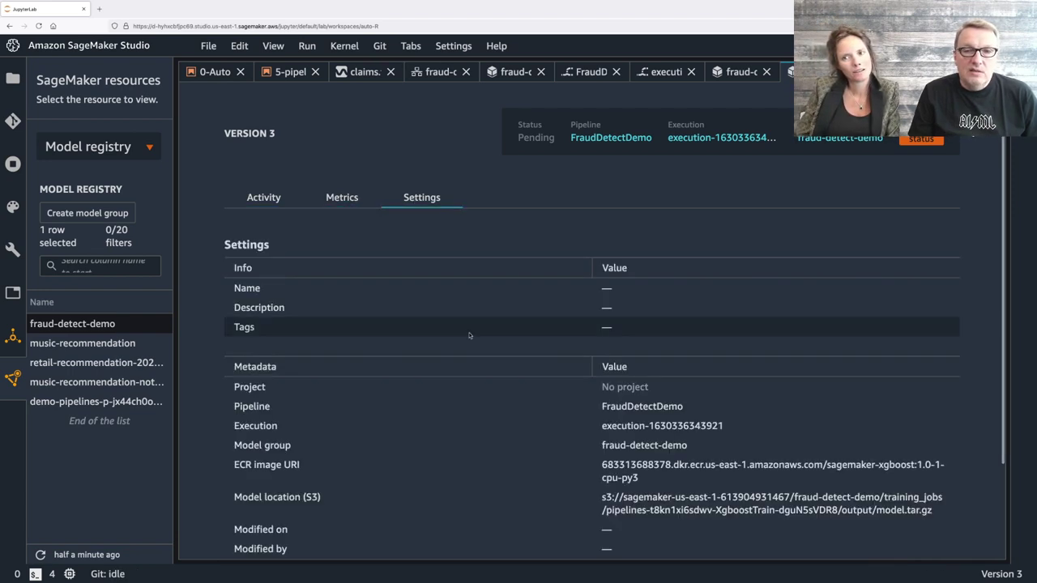
scroll(469, 335, "down", 1)
scroll(468, 335, "down", 1)
scroll(468, 336, "up", 2)
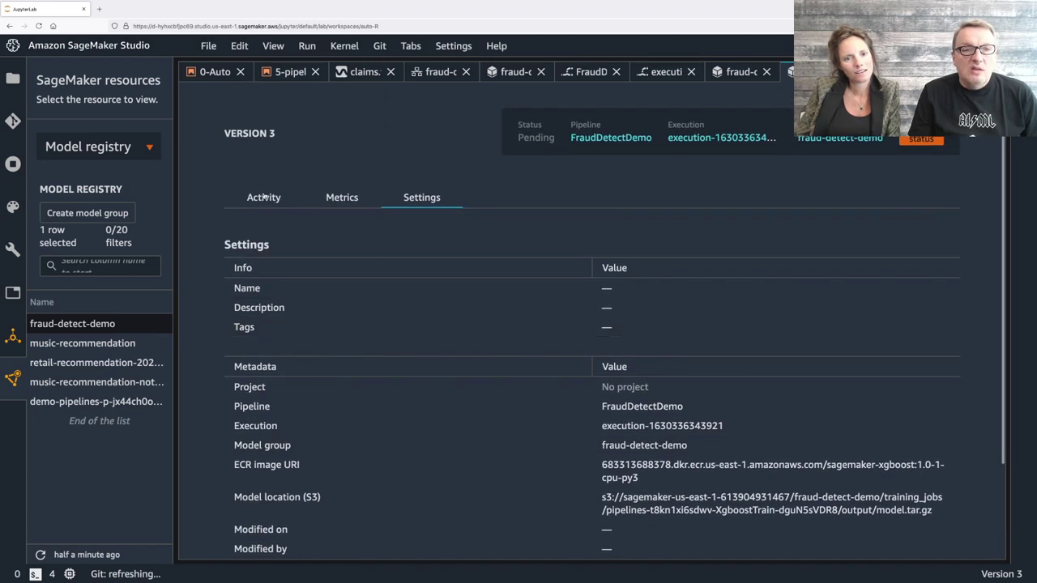
left_click(264, 197)
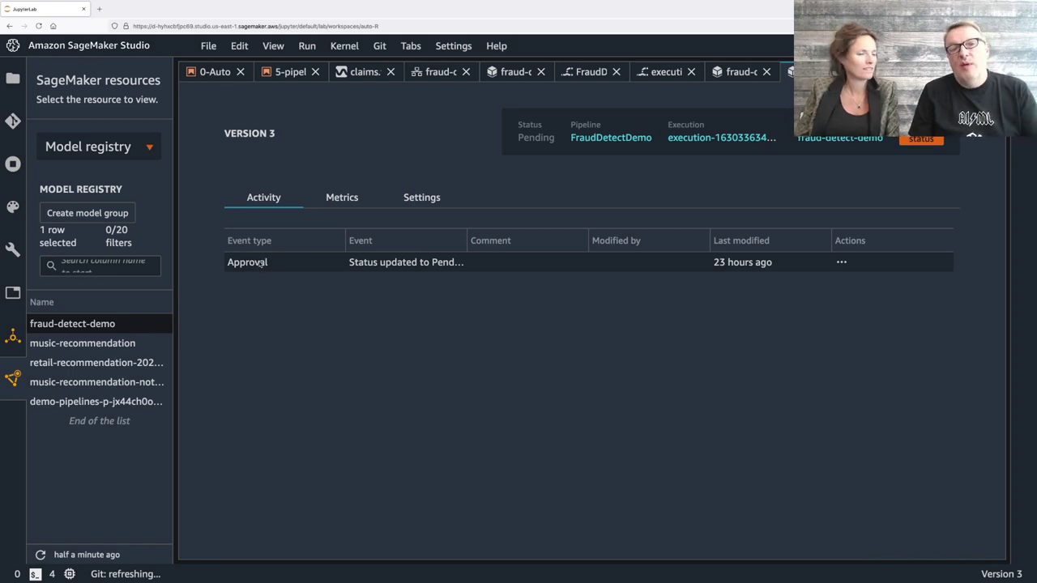
Step: Update the status of model version 3 to Approved with the comment "best model ever \m/" and dismiss the notification
left_click(844, 262)
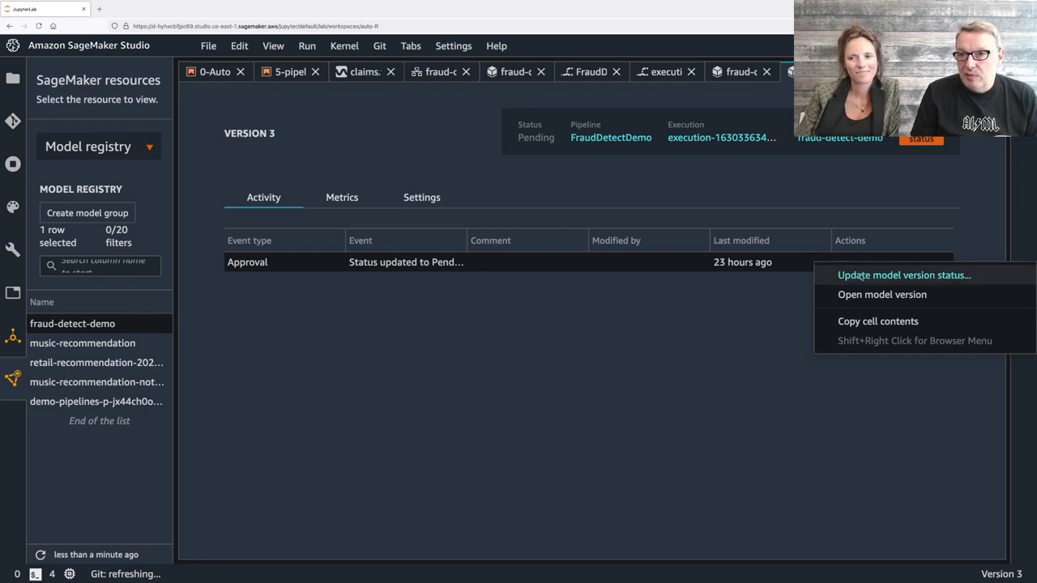
left_click(860, 276)
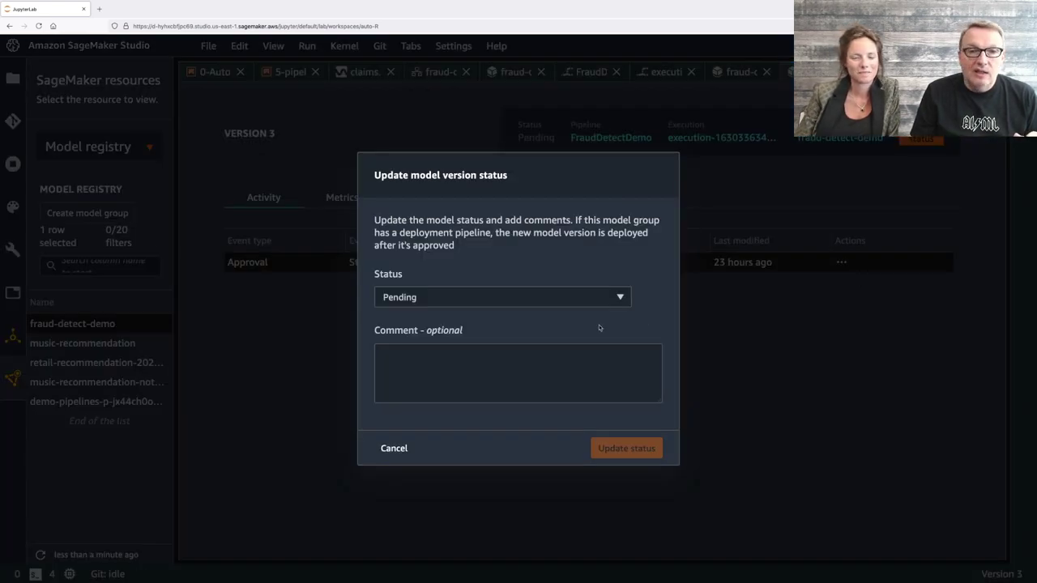
left_click(591, 297)
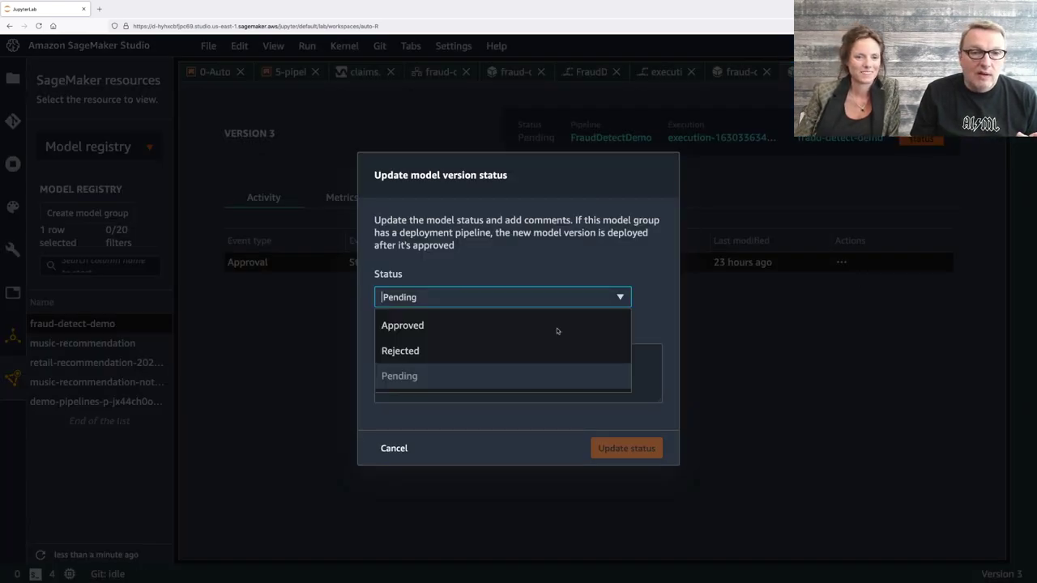
left_click(514, 325)
left_click(459, 368)
type("best ")
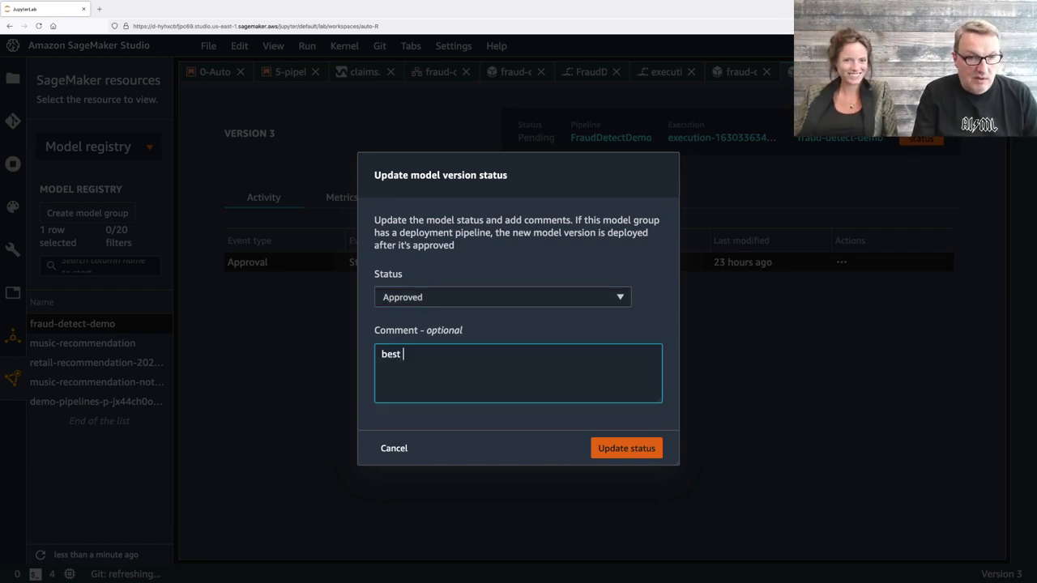
type("model ever")
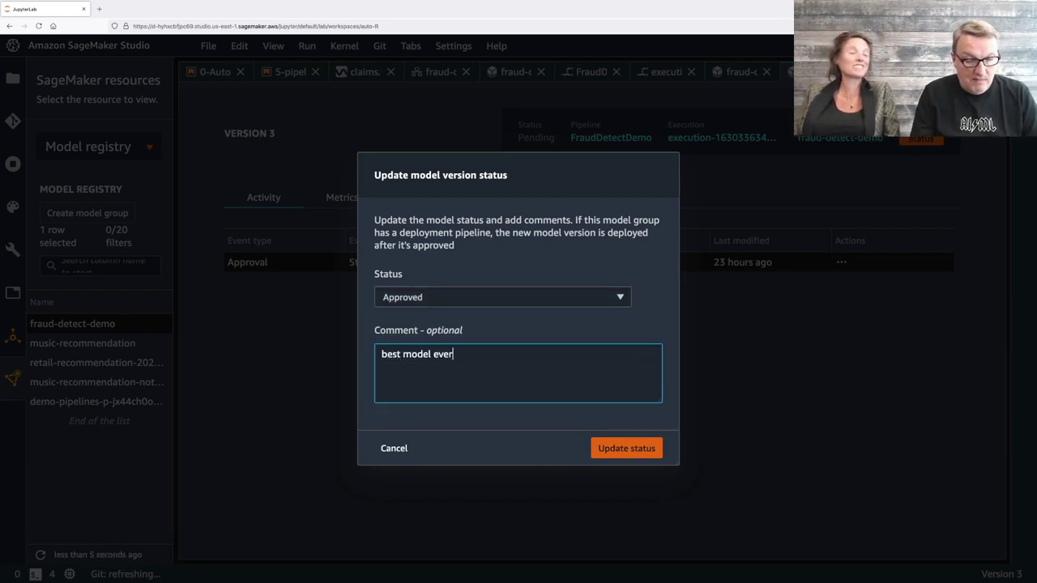
type(" \\m/")
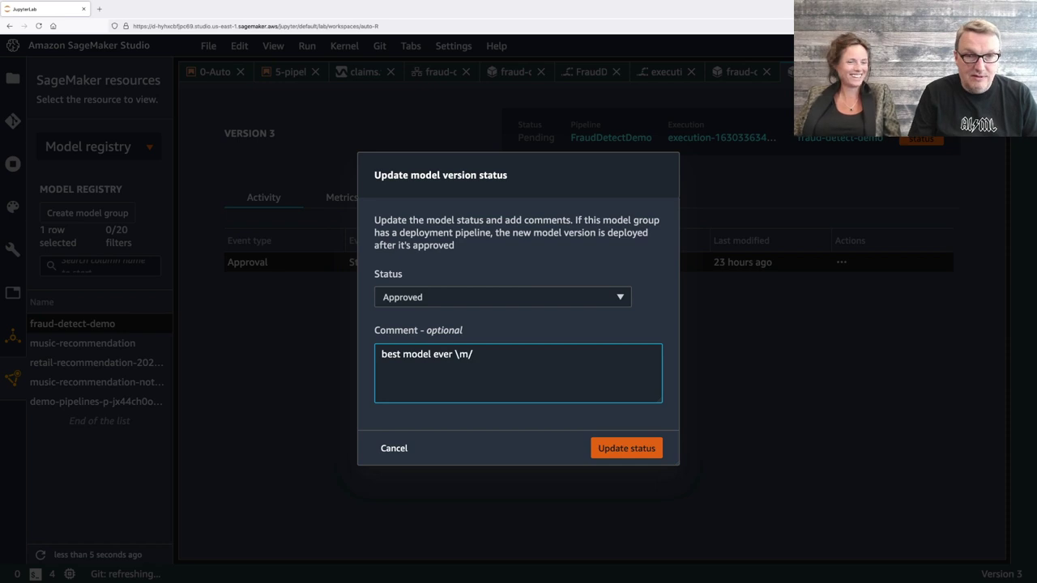
left_click(630, 450)
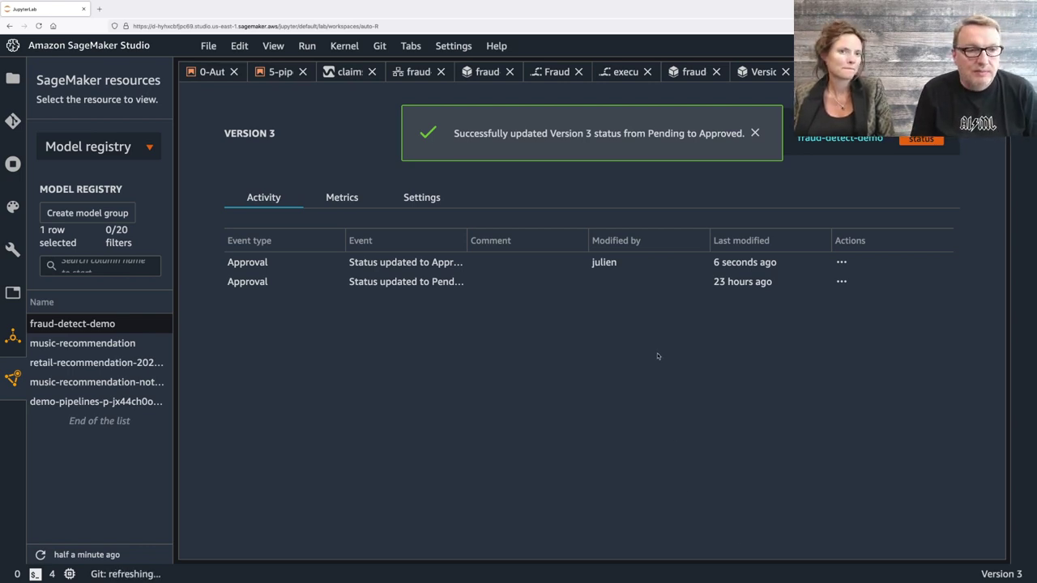
left_click(755, 133)
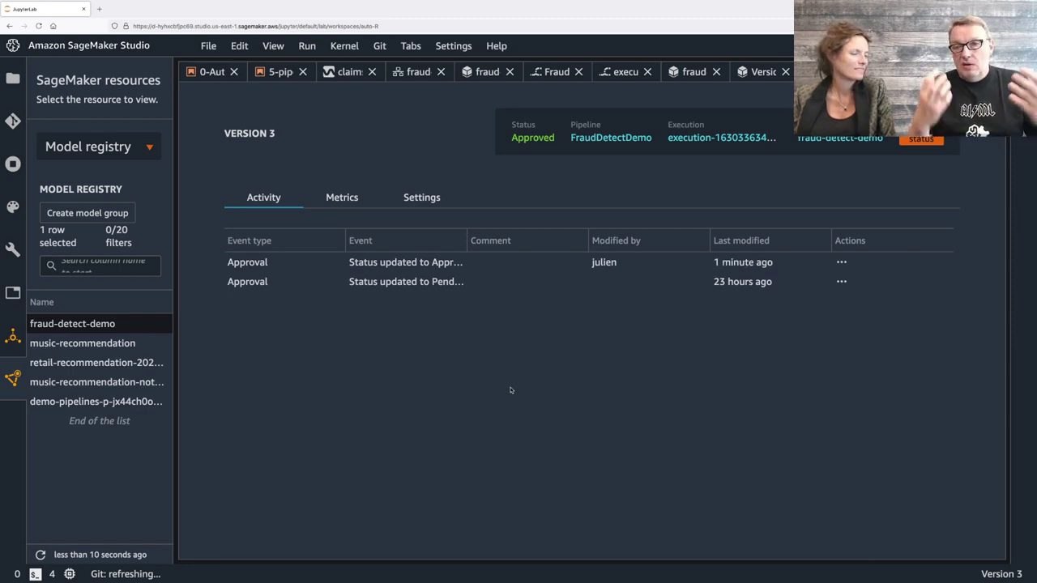
Step: Inspect CustomersDataWranglerProcessingStep in the fraud pipeline execution graph, and review the fraud-detect-demo version list
left_click(617, 70)
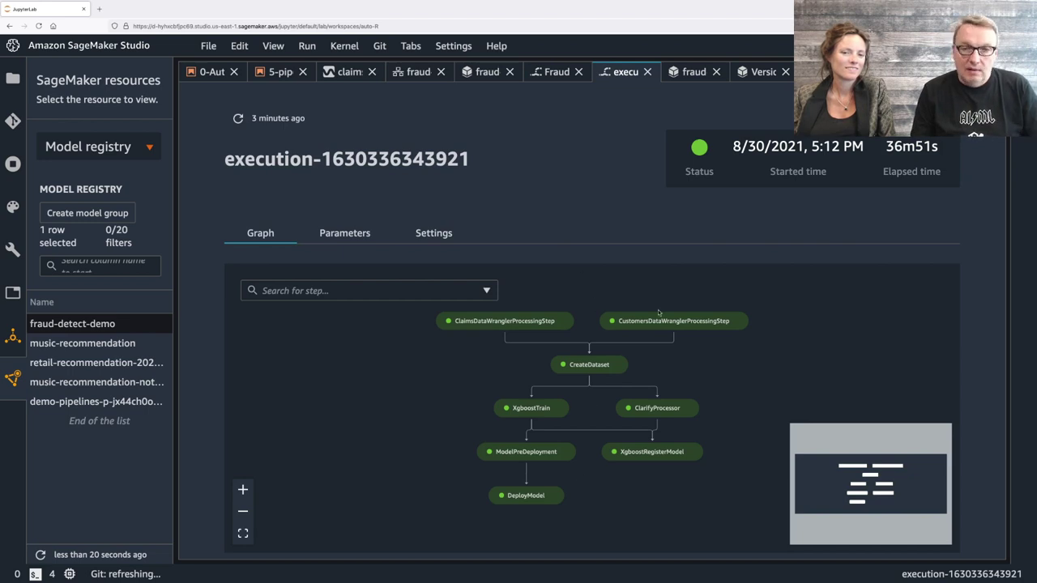
left_click(720, 324)
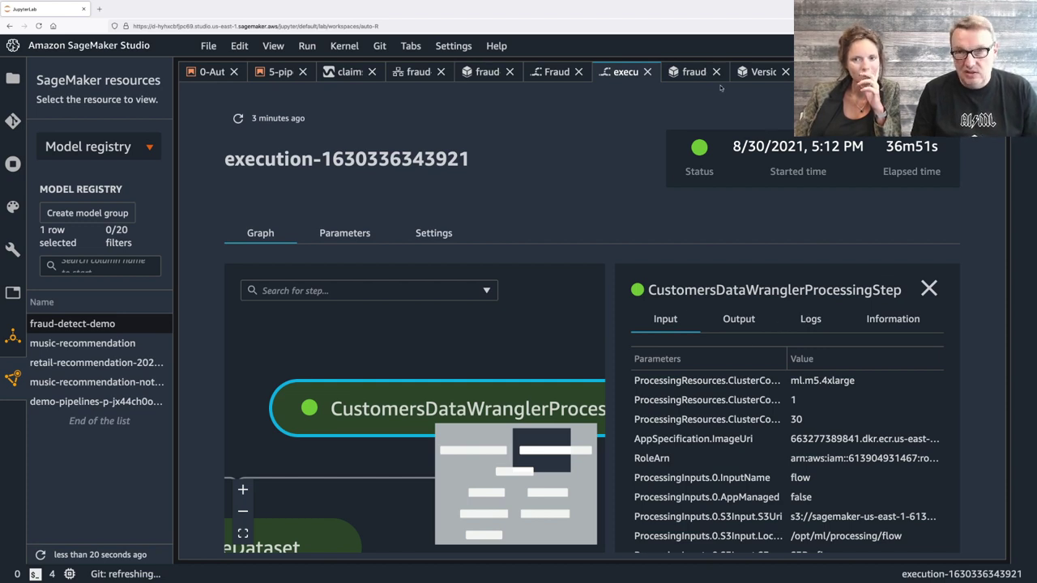
left_click(698, 73)
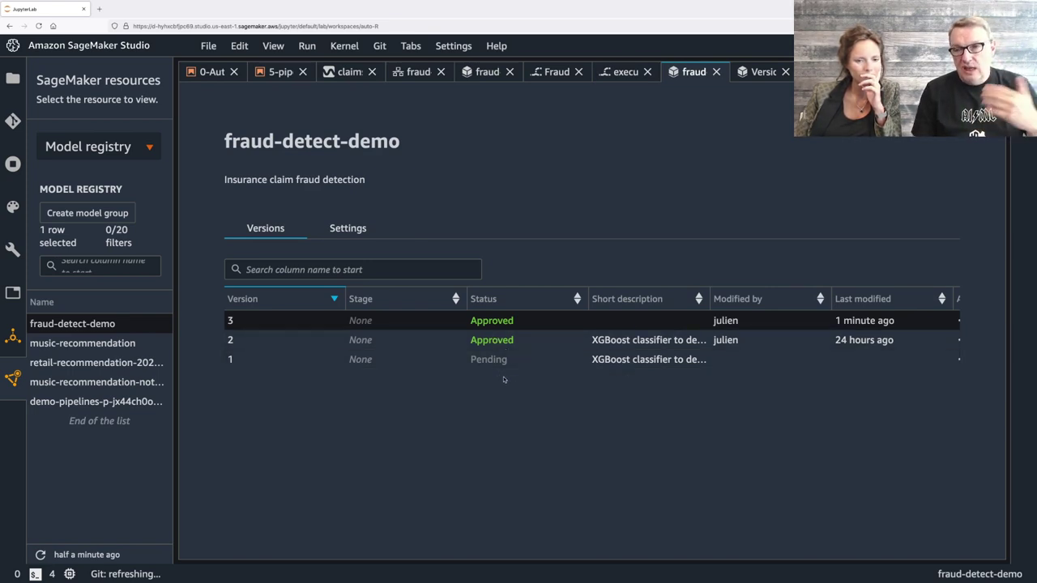
scroll(562, 341, "right", 2)
scroll(562, 341, "left", 3)
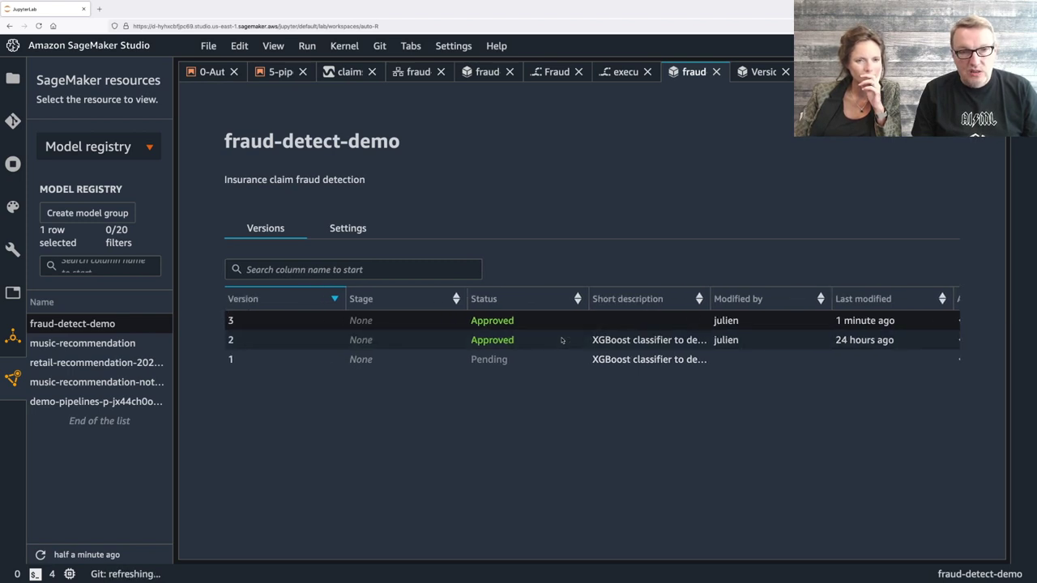
scroll(548, 388, "right", 1)
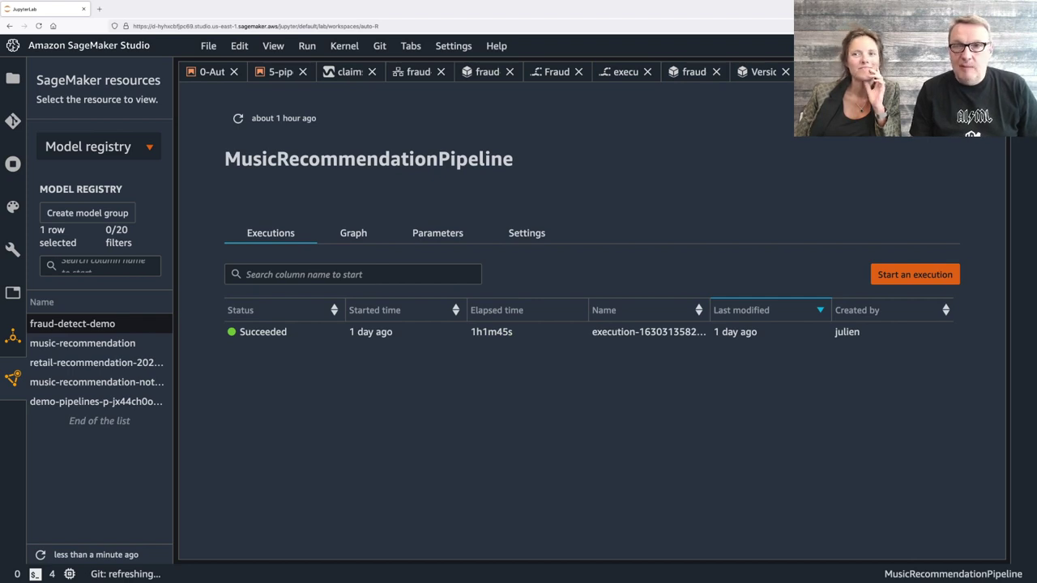
Step: Open the MusicRecommendationPipeline execution and examine its graph from the Data Wrangler steps down to ModelMonitor
double_click(613, 331)
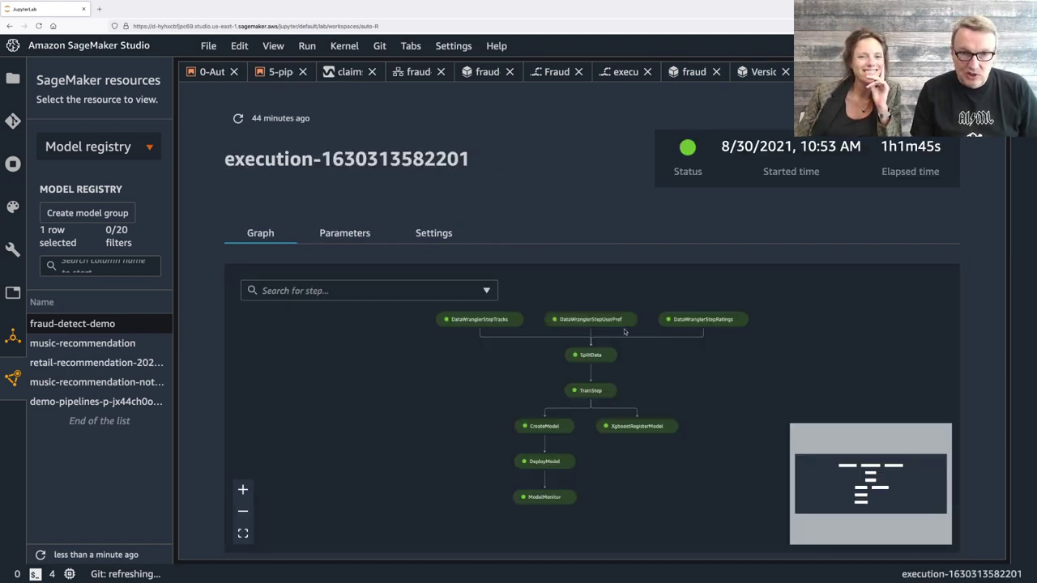
left_click(243, 490)
left_click_drag(734, 364, 706, 396)
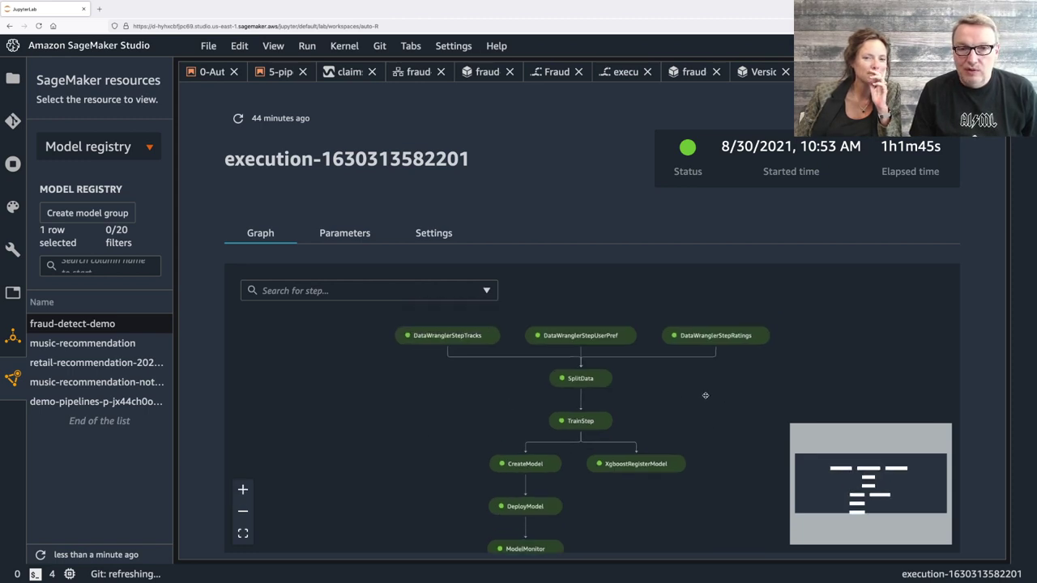
left_click_drag(469, 354, 389, 360)
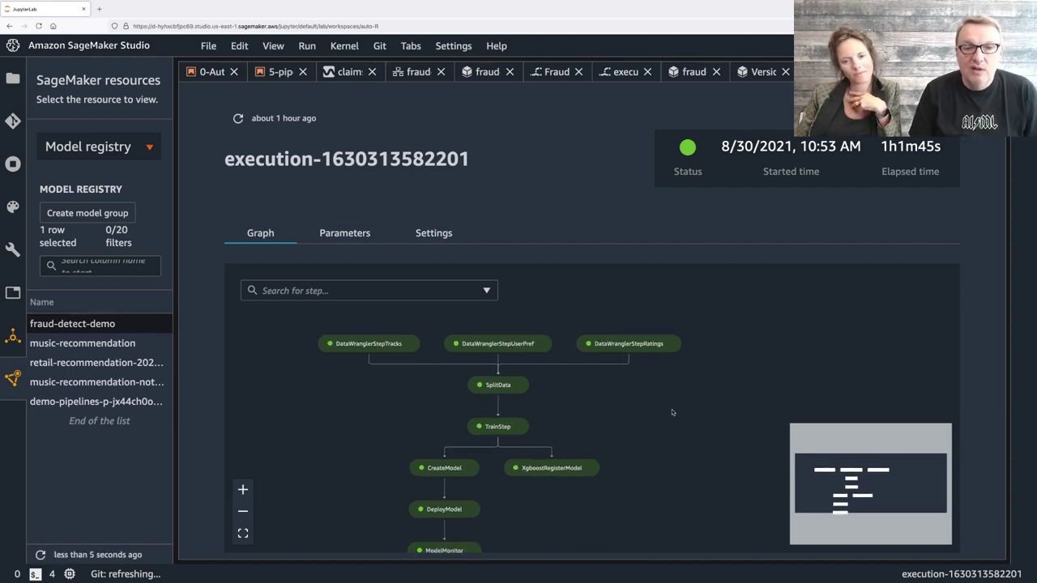
scroll(496, 405, "down", 2)
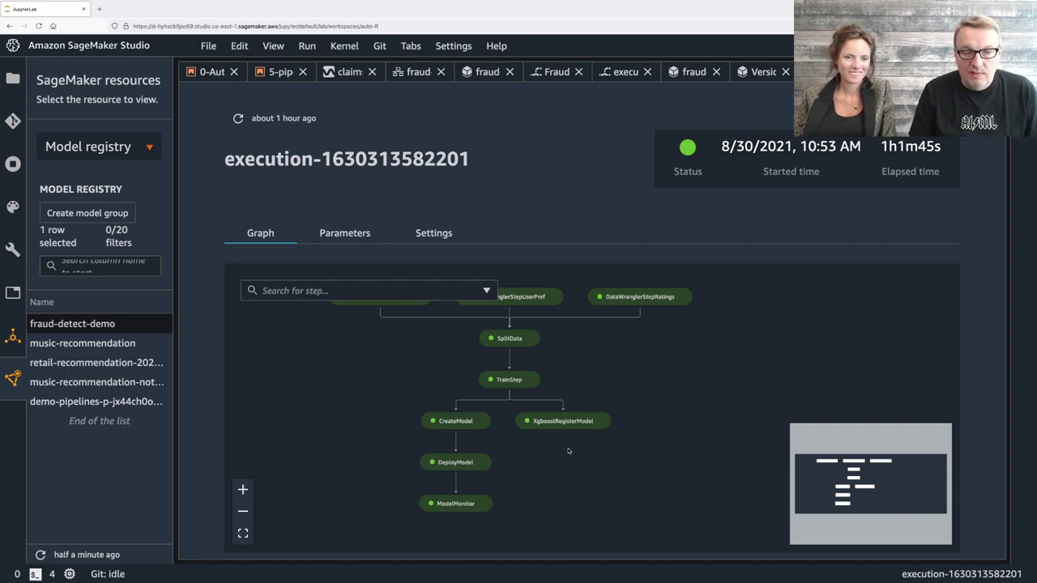
Step: Open the music-recommendation model group in the registry, and switch to the SageMaker Fridays presentation in PowerPoint
left_click(103, 344)
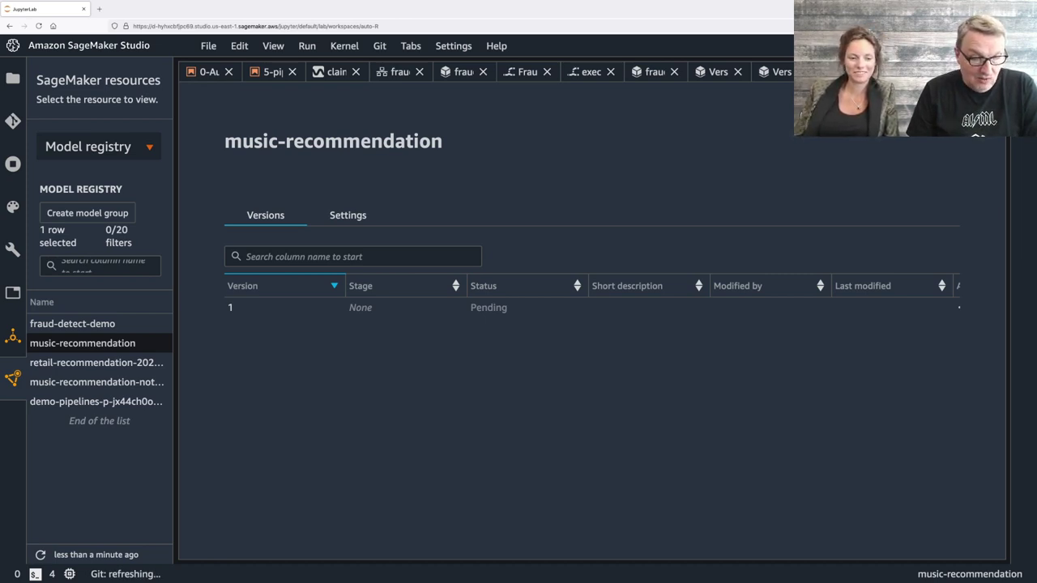
key("super+Tab")
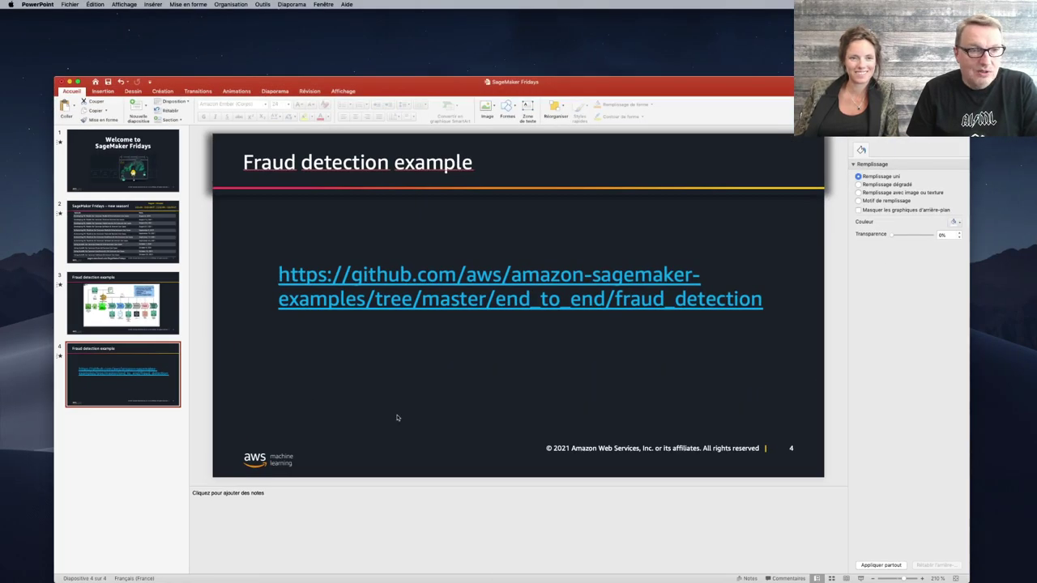